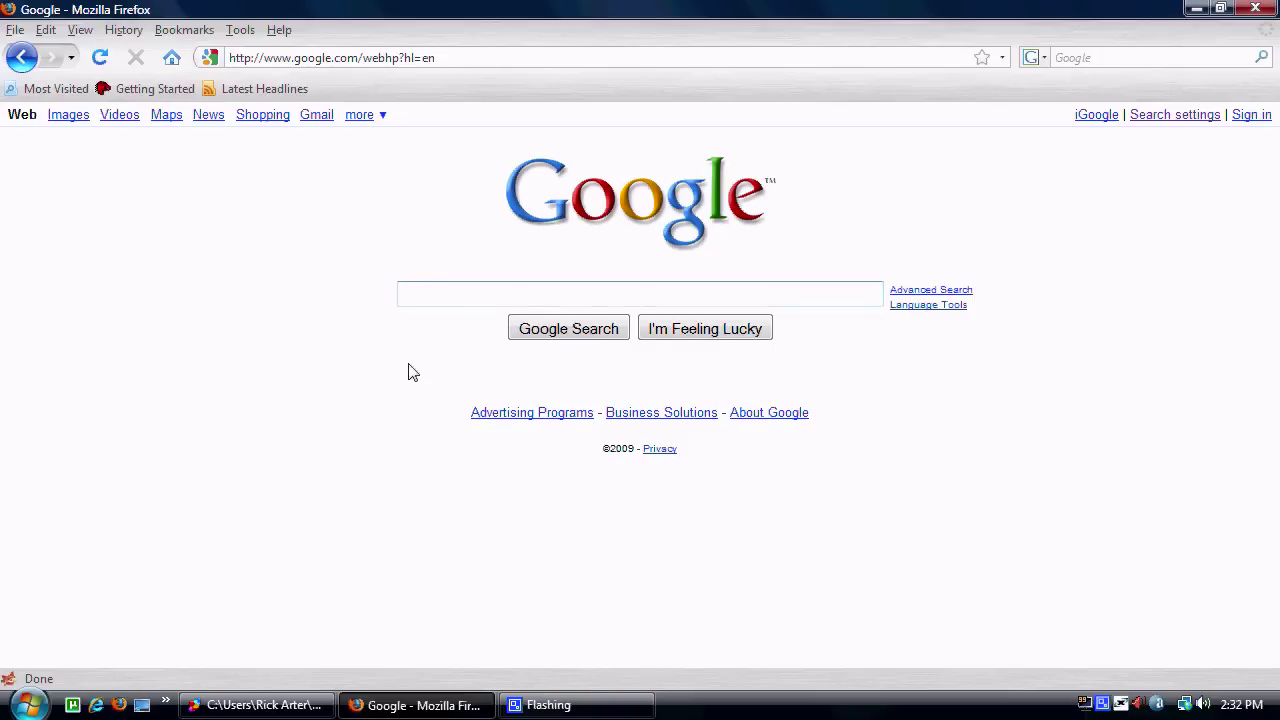
- Search Google for 'smart defrag' and open the IObit 'Defragment Disk | Smart Defrag' page
text(ma)
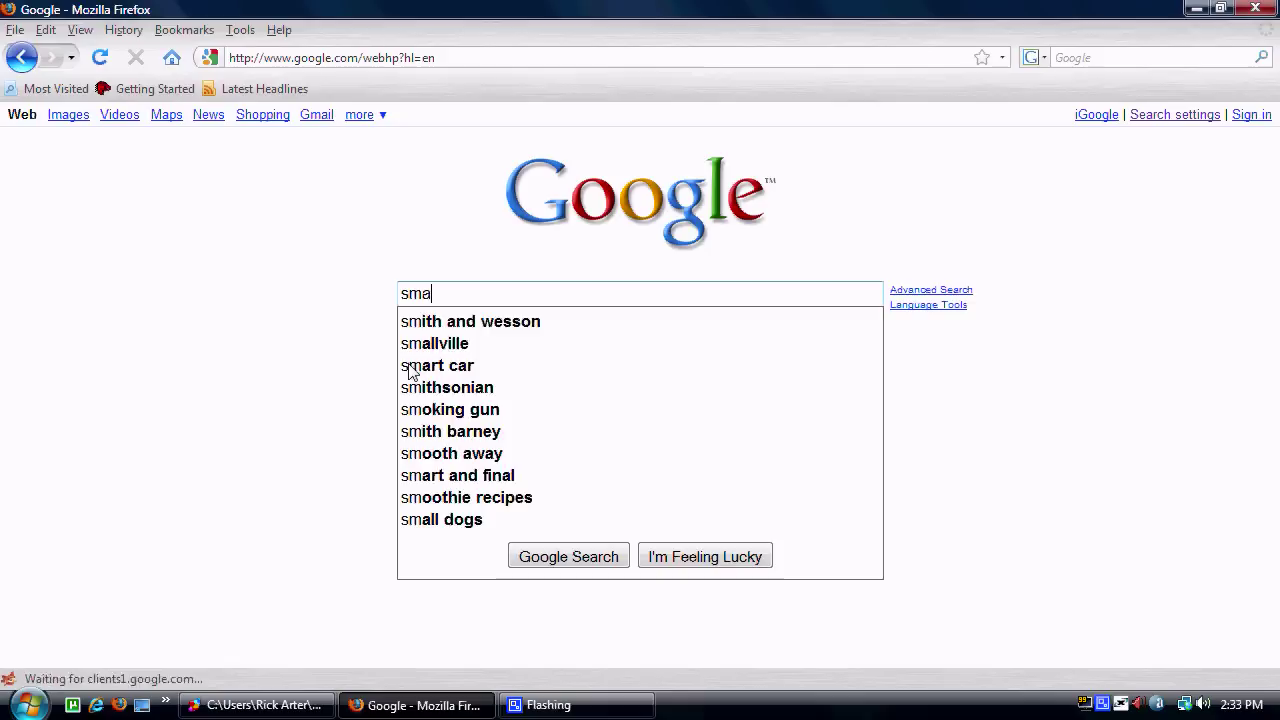
text(rt defra)
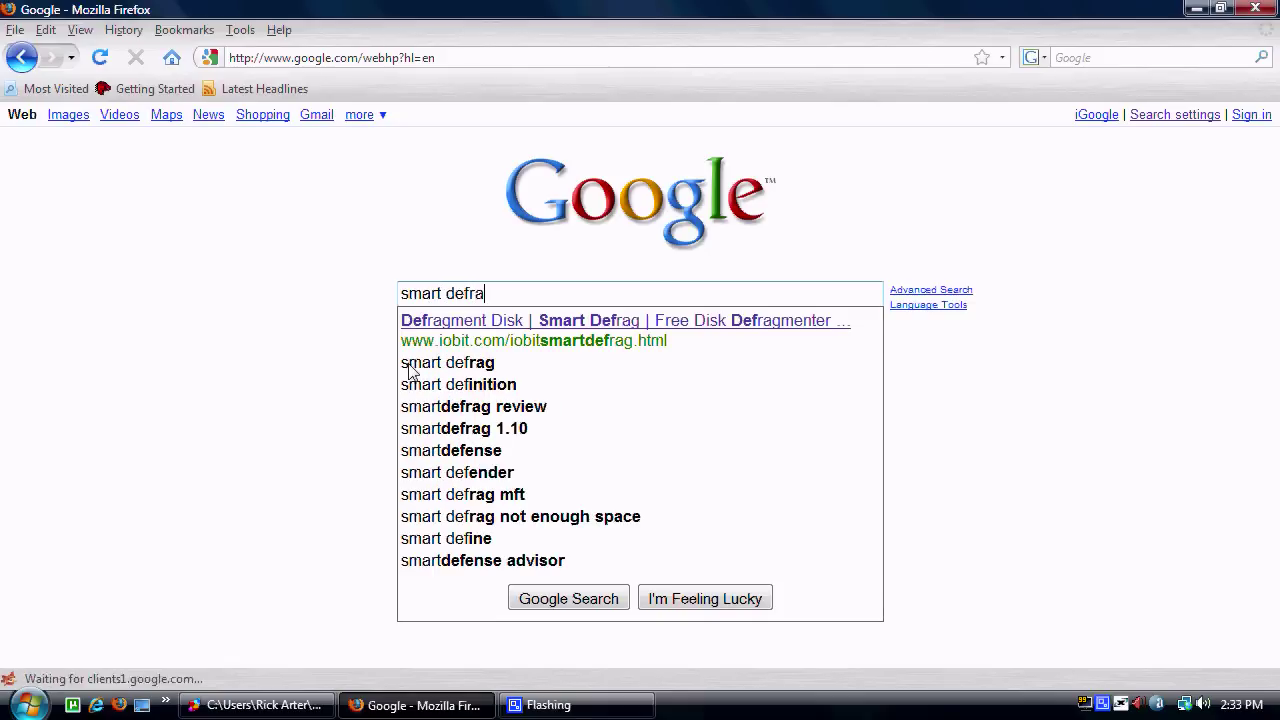
text(g)
key(Return)
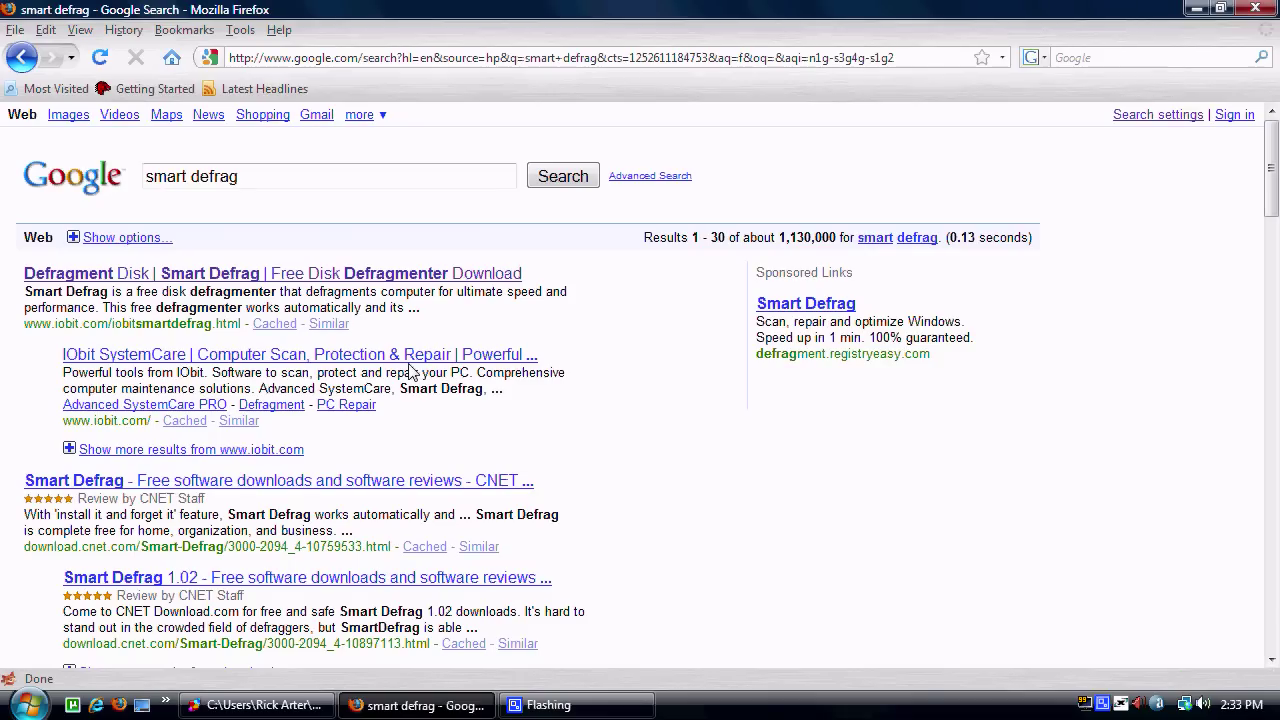
click(234, 273)
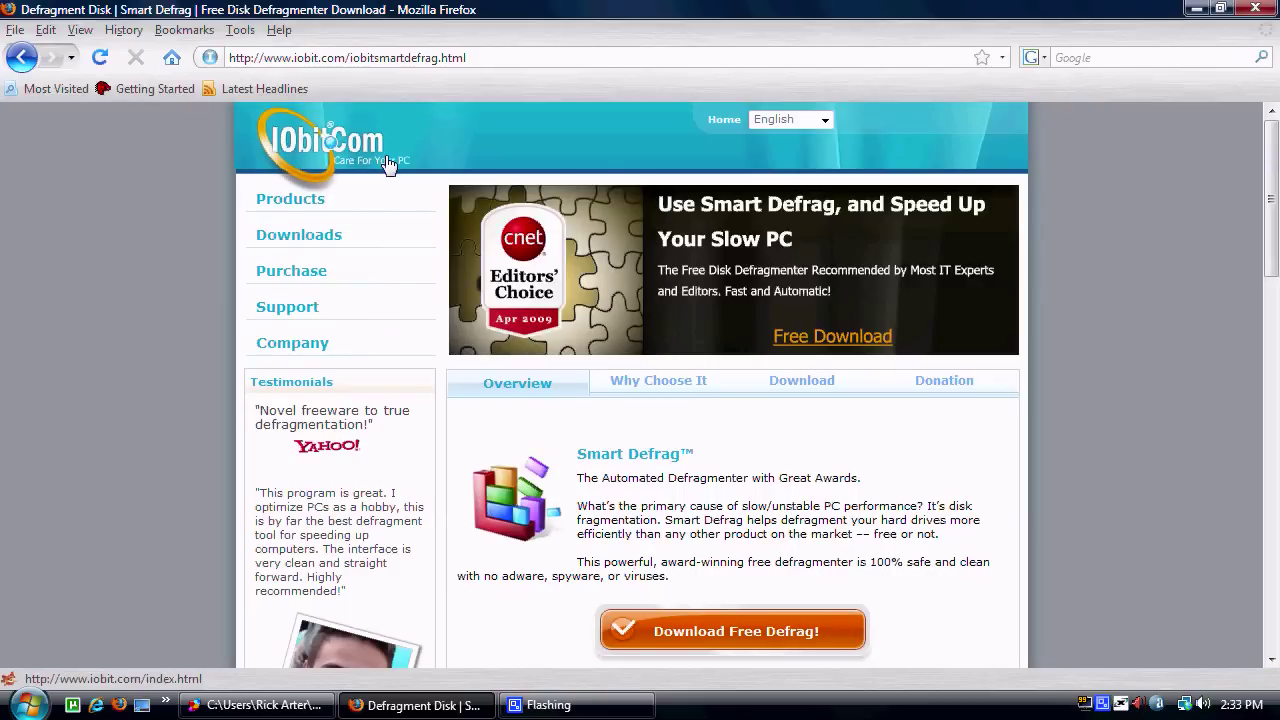
mouse_move(343, 245)
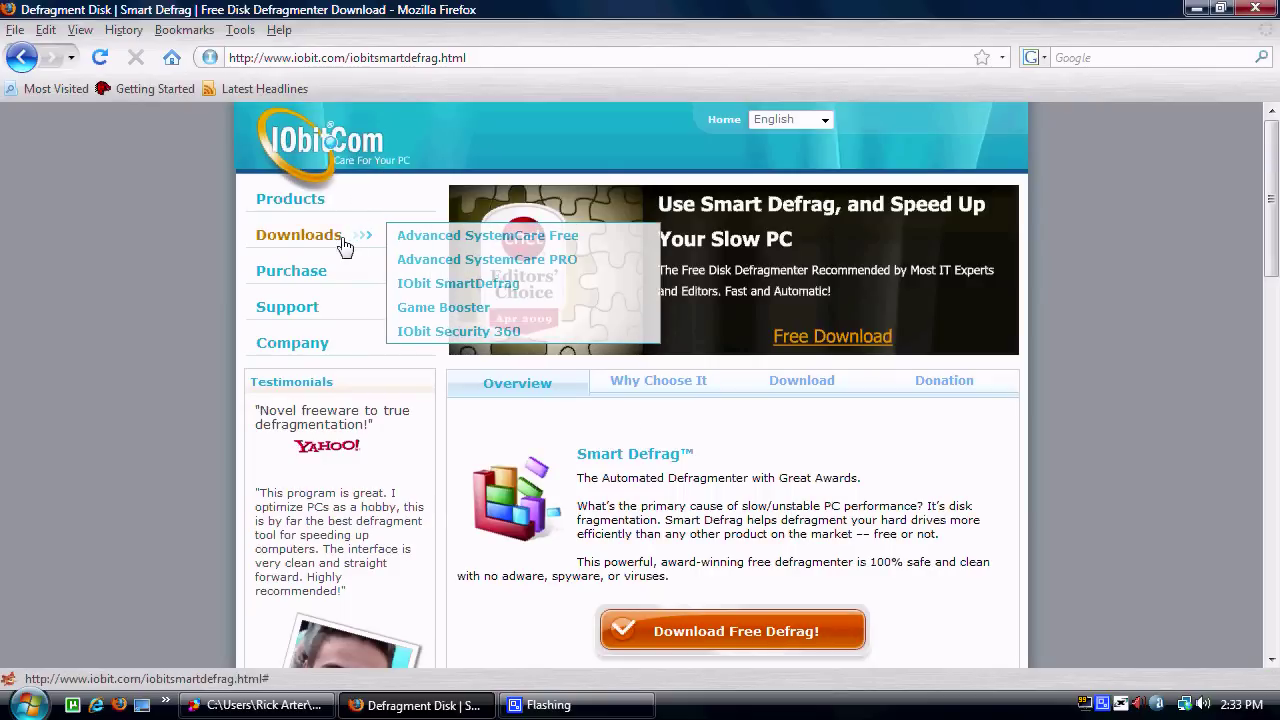
scroll(738, 514, down, 4)
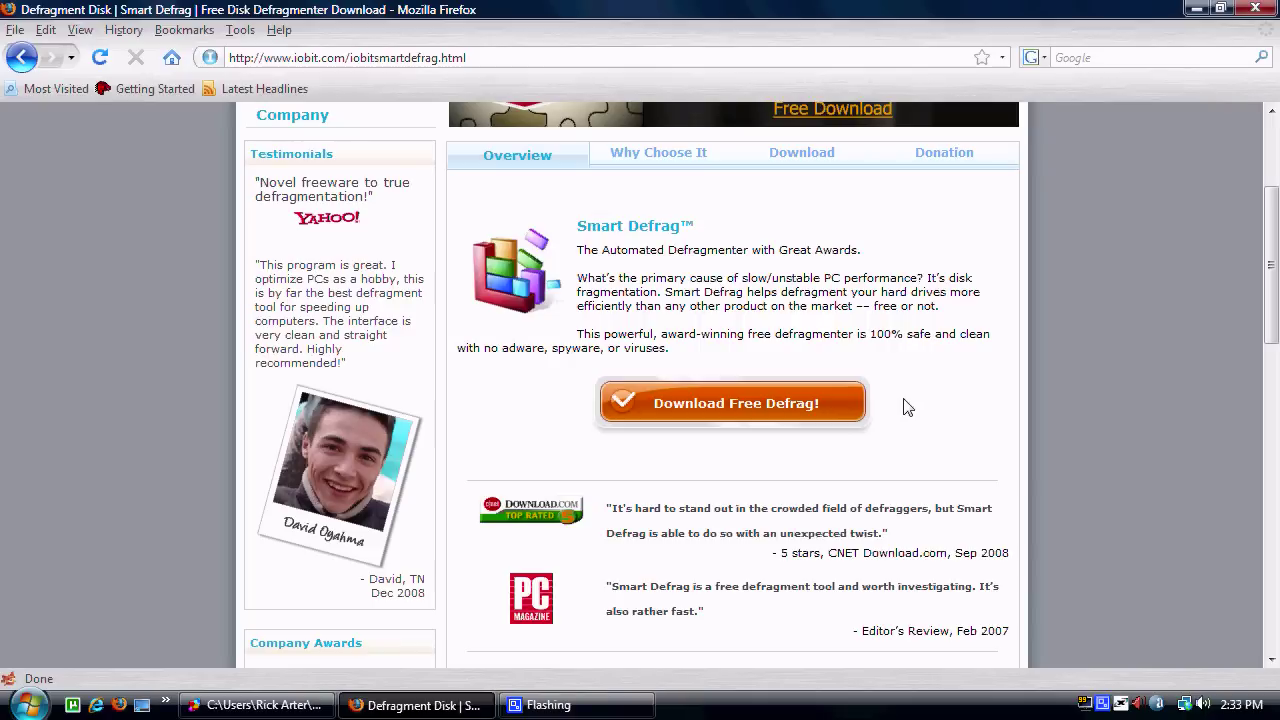
- Download Smart Defrag 1.20 from CNET and save the DefragSetup.exe installer
click(727, 405)
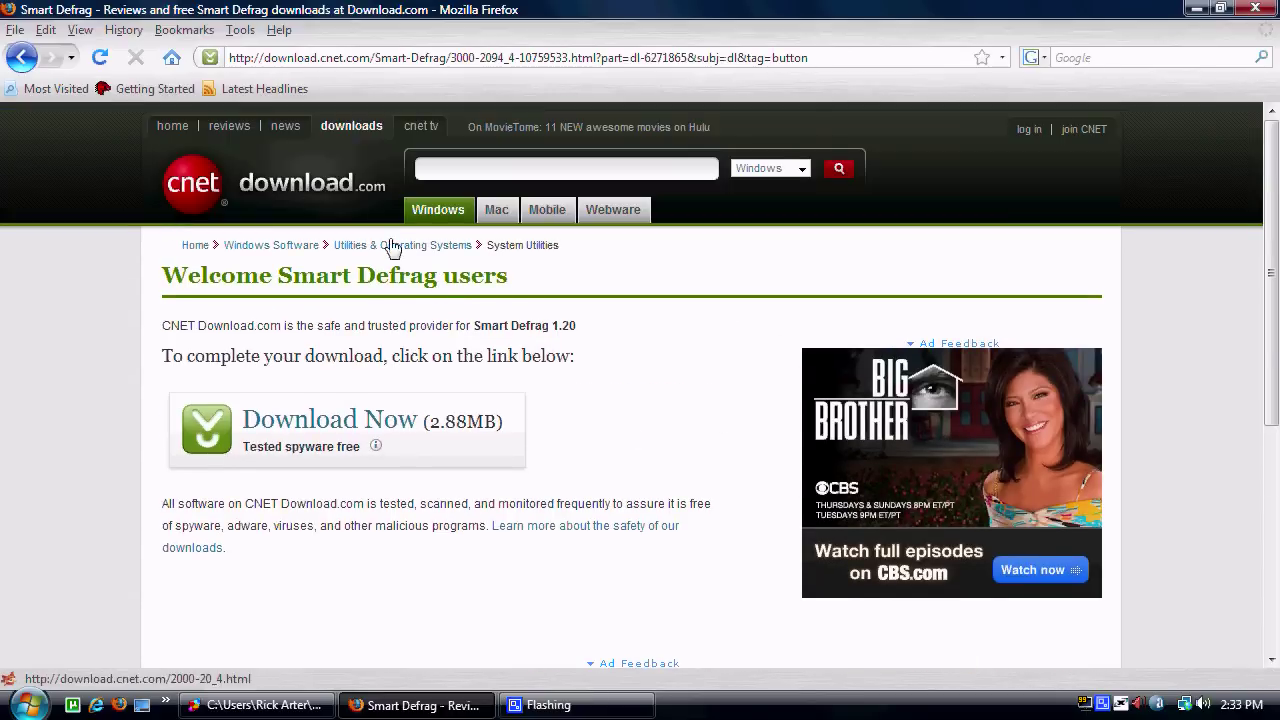
scroll(453, 440, down, 2)
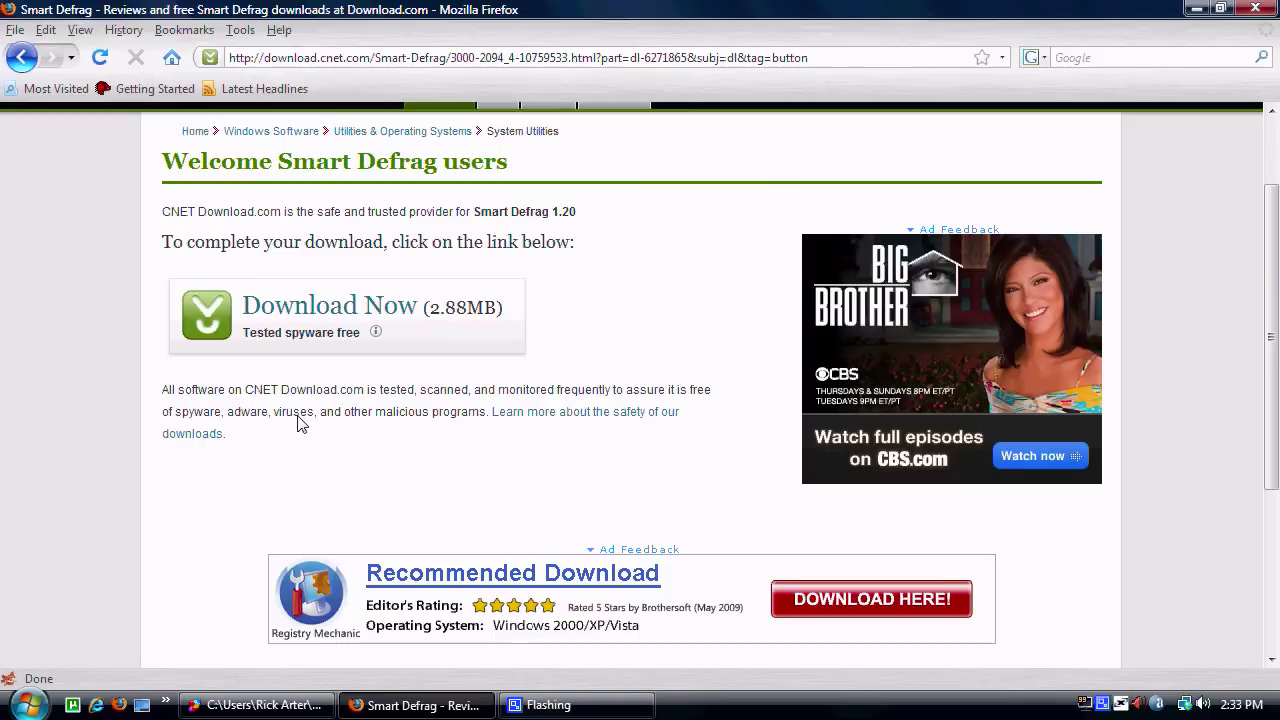
click(276, 314)
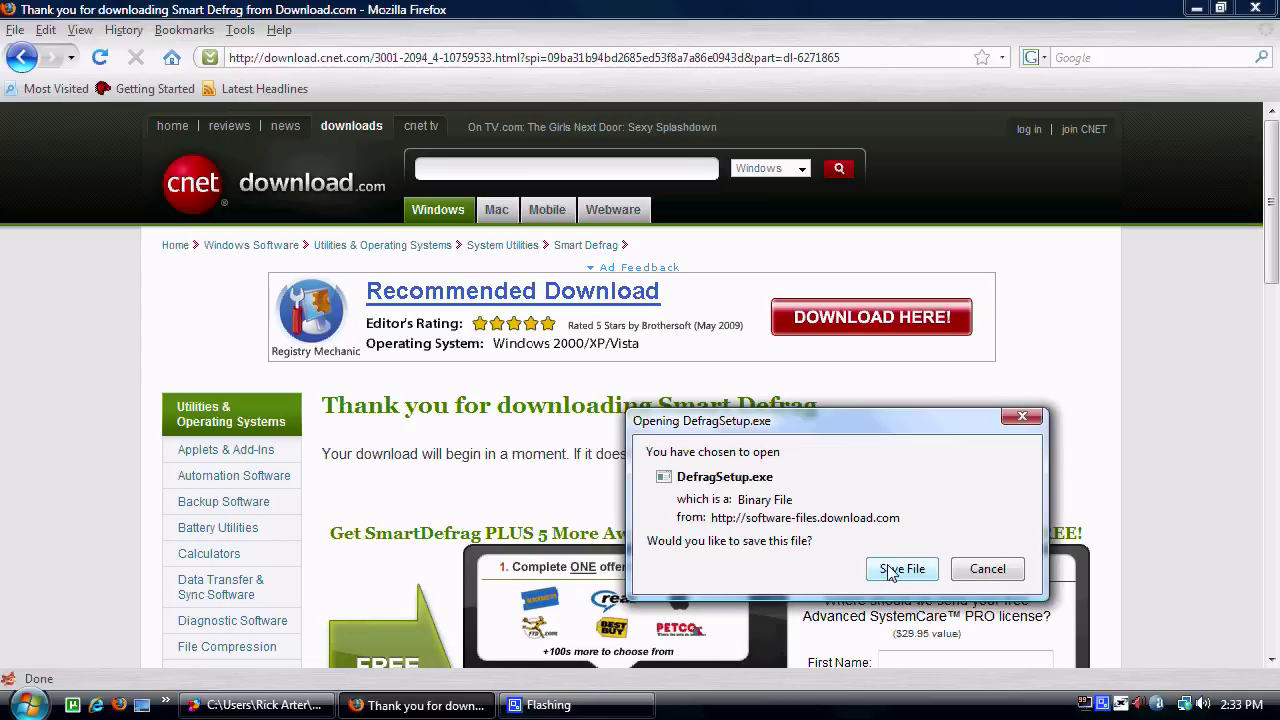
click(990, 569)
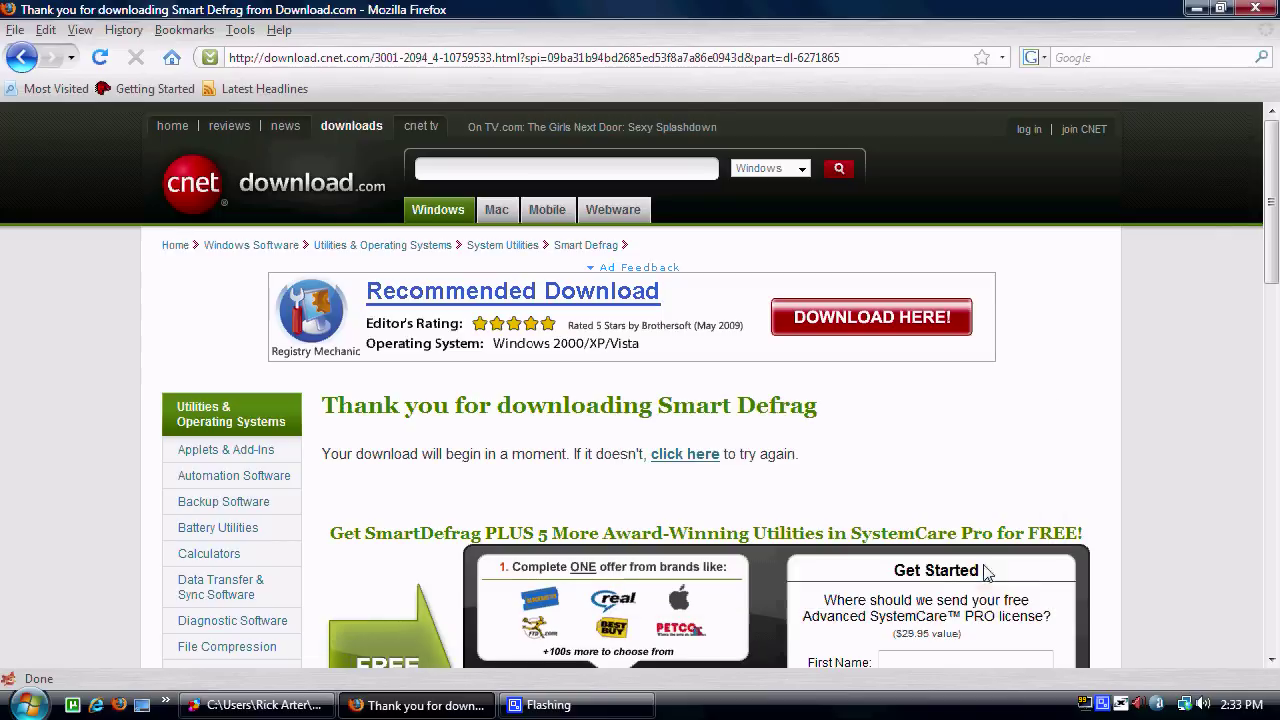
click(1195, 10)
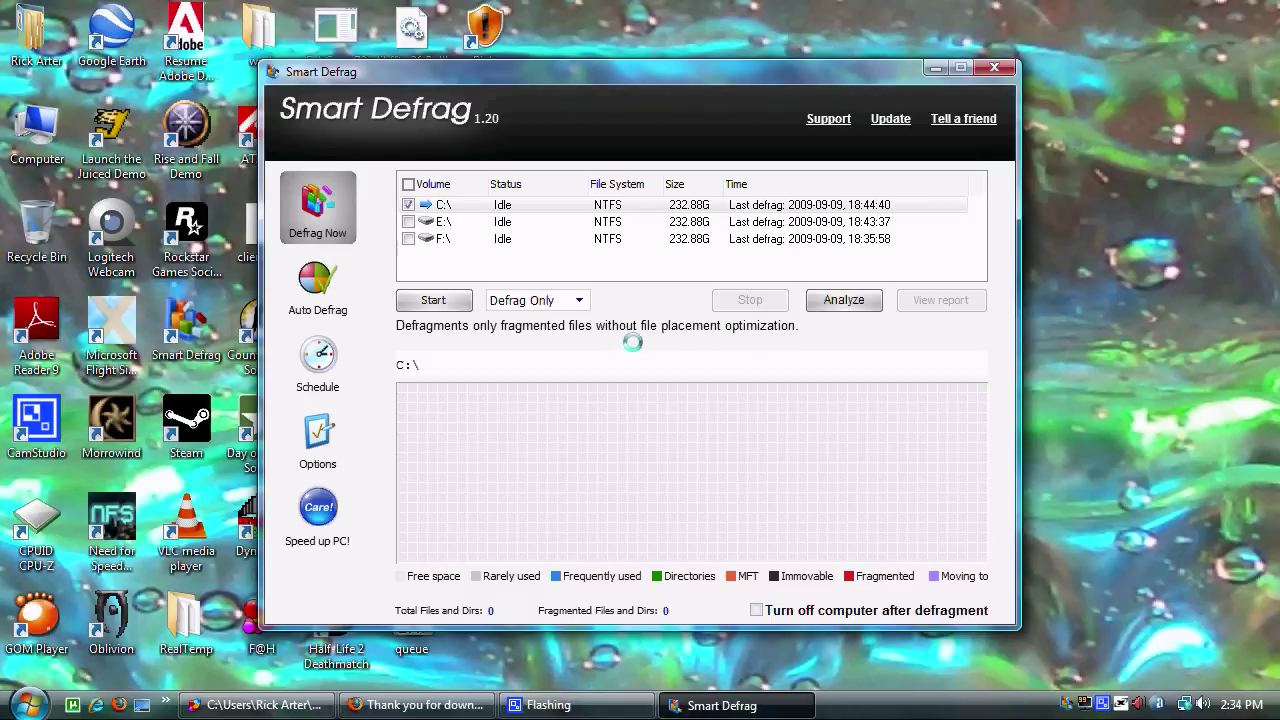
- Tick the C:, E: and F: drives in the Defrag Now volume list
click(408, 221)
click(408, 238)
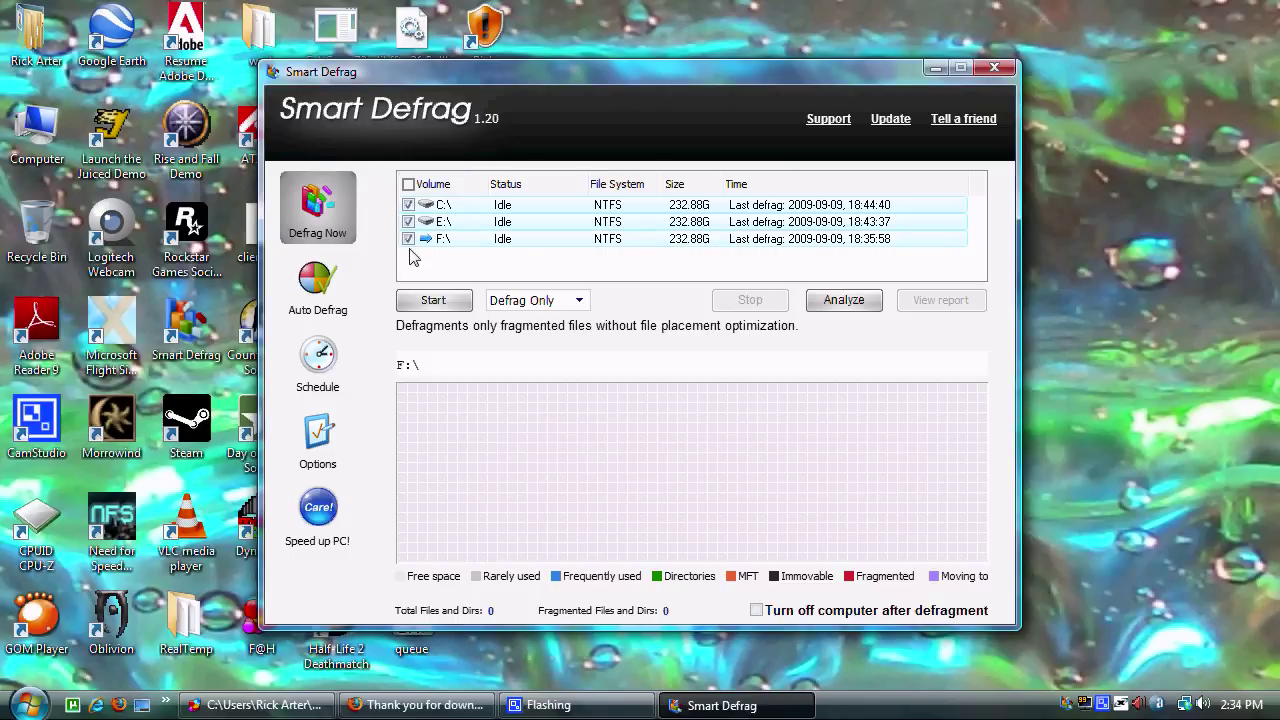
click(503, 207)
click(501, 221)
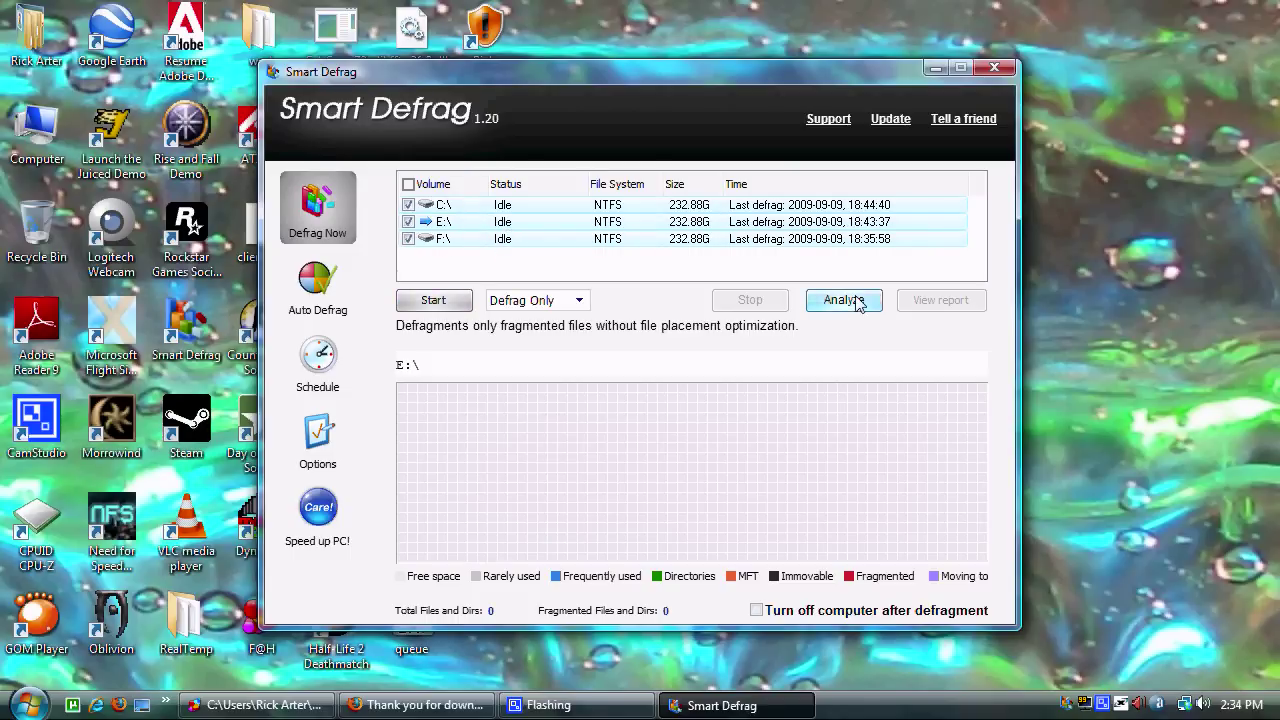
click(408, 205)
click(408, 222)
click(408, 205)
click(408, 222)
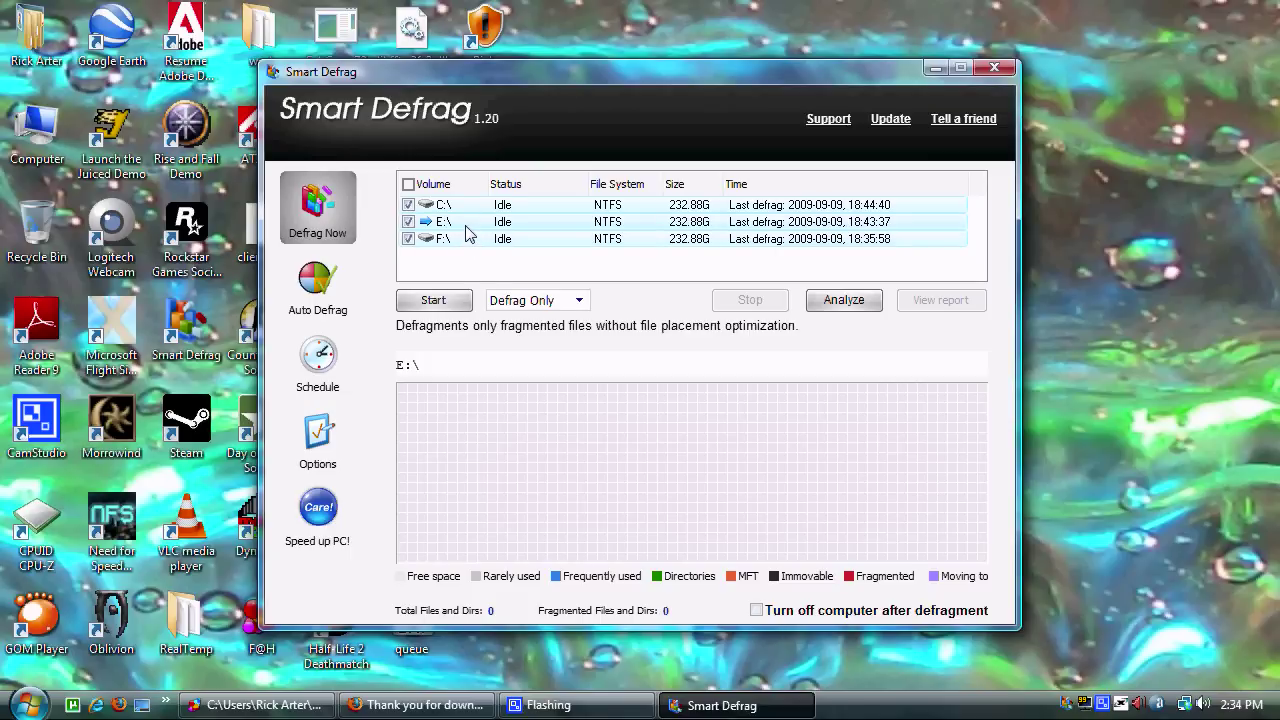
- Switch the defrag method to Deep Optimize and untick E: and F:, leaving only C: checked
click(578, 300)
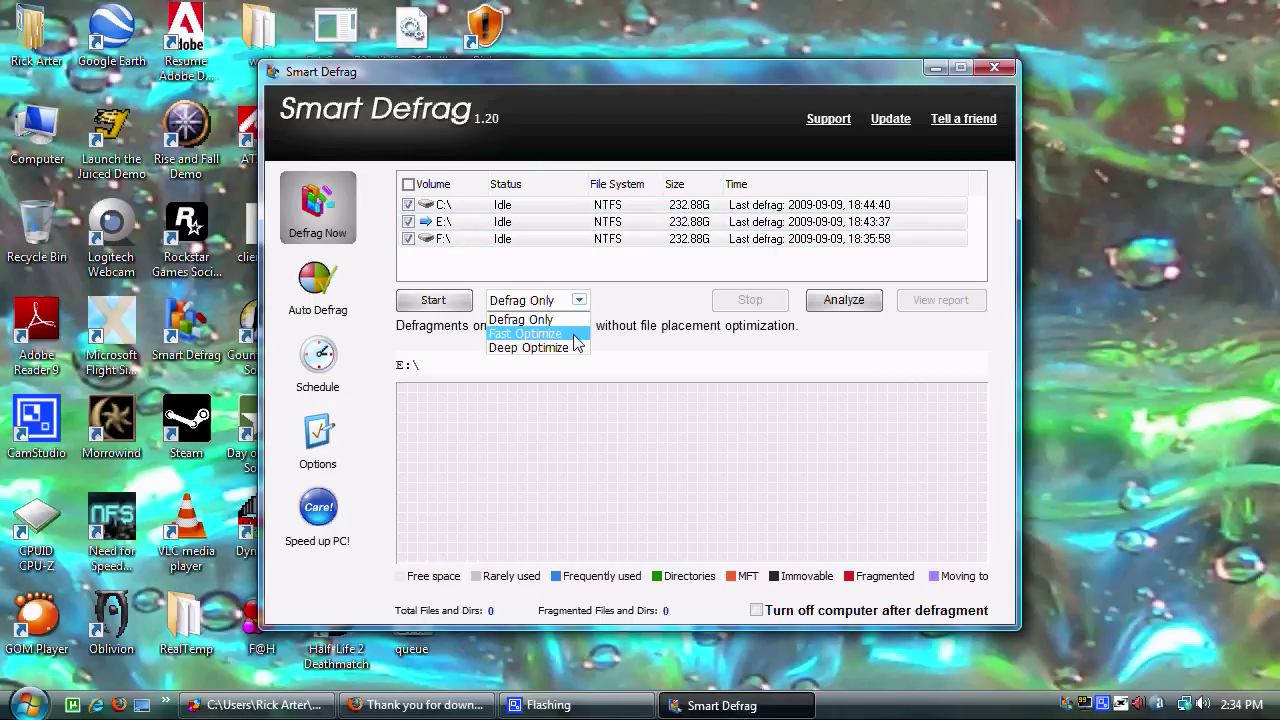
click(579, 319)
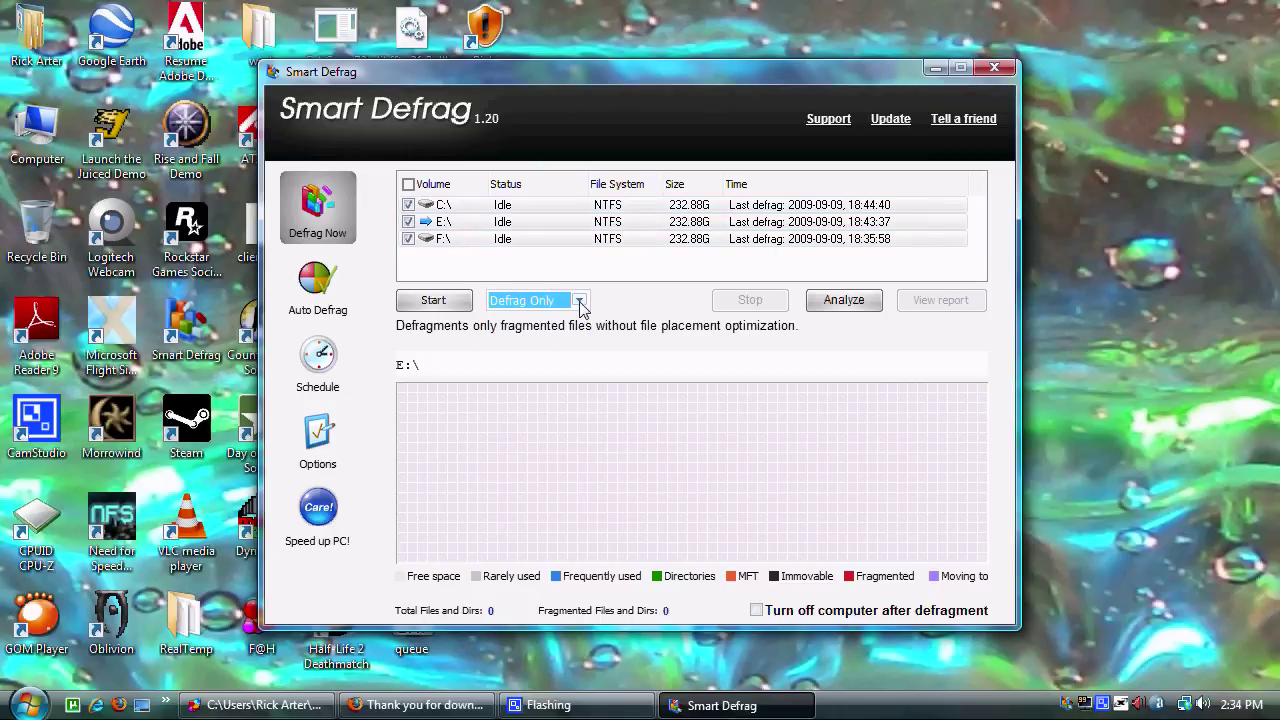
click(579, 302)
click(575, 332)
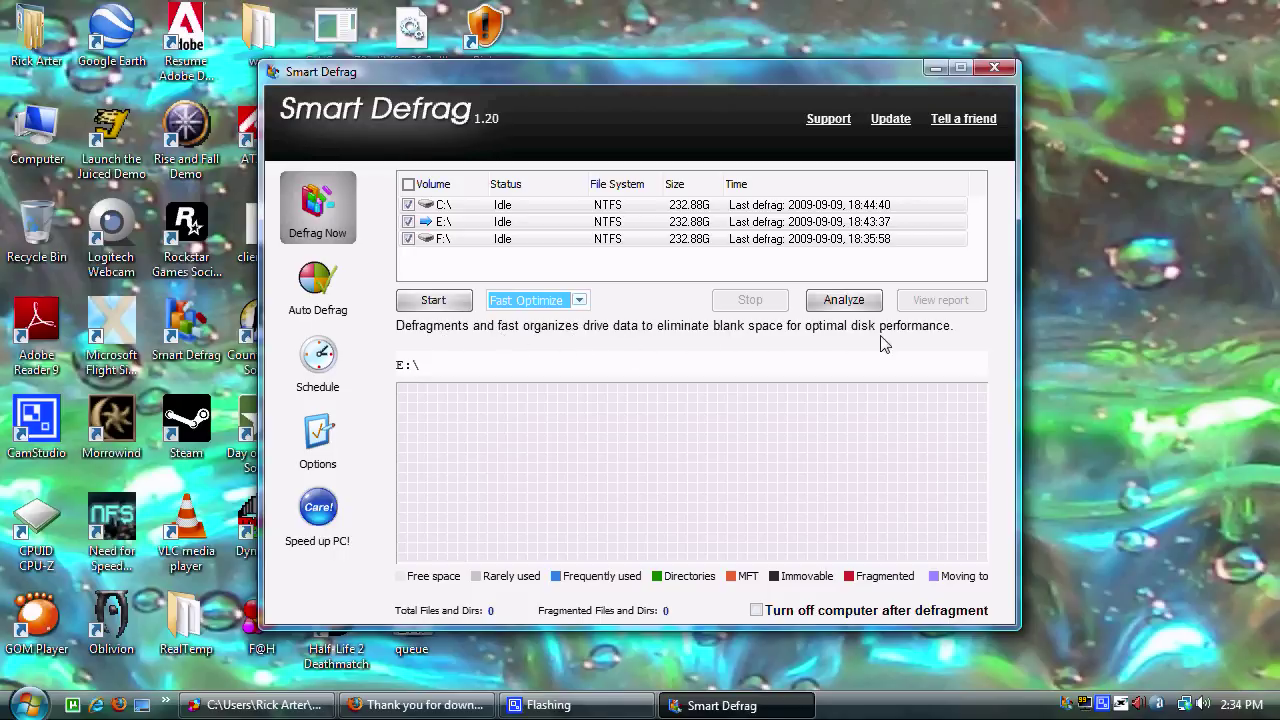
click(579, 302)
click(576, 348)
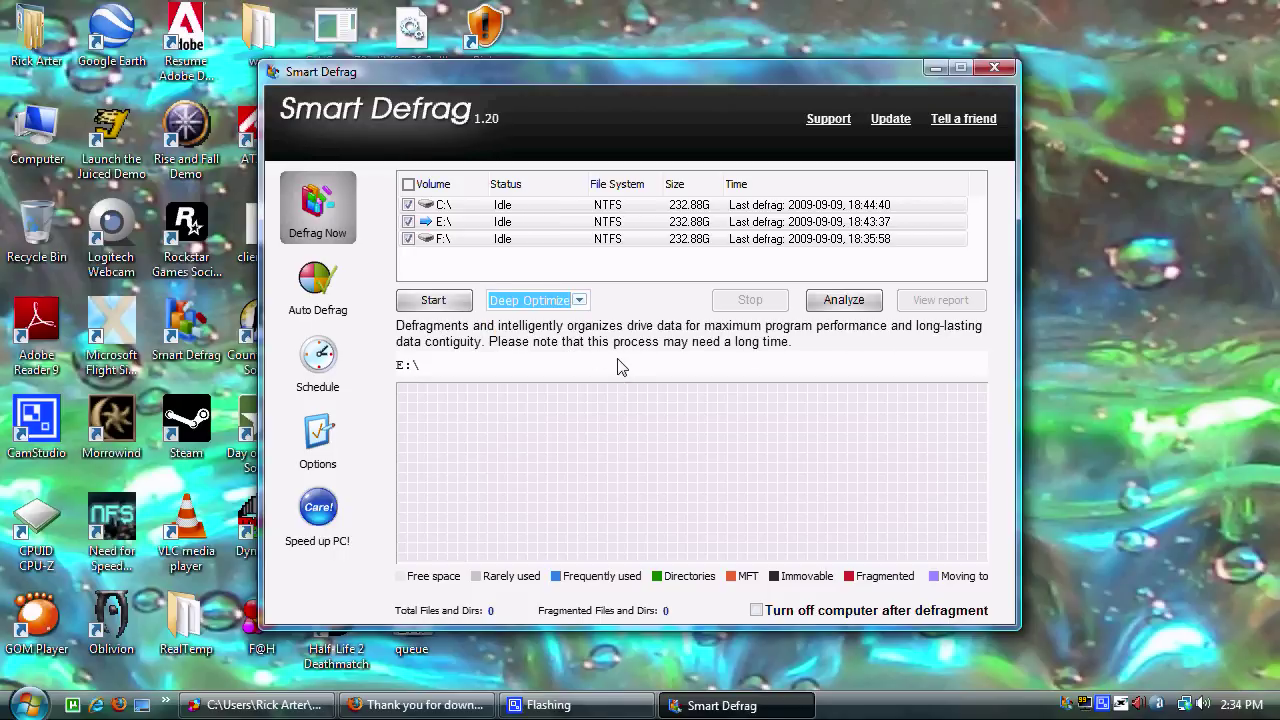
click(408, 222)
click(408, 238)
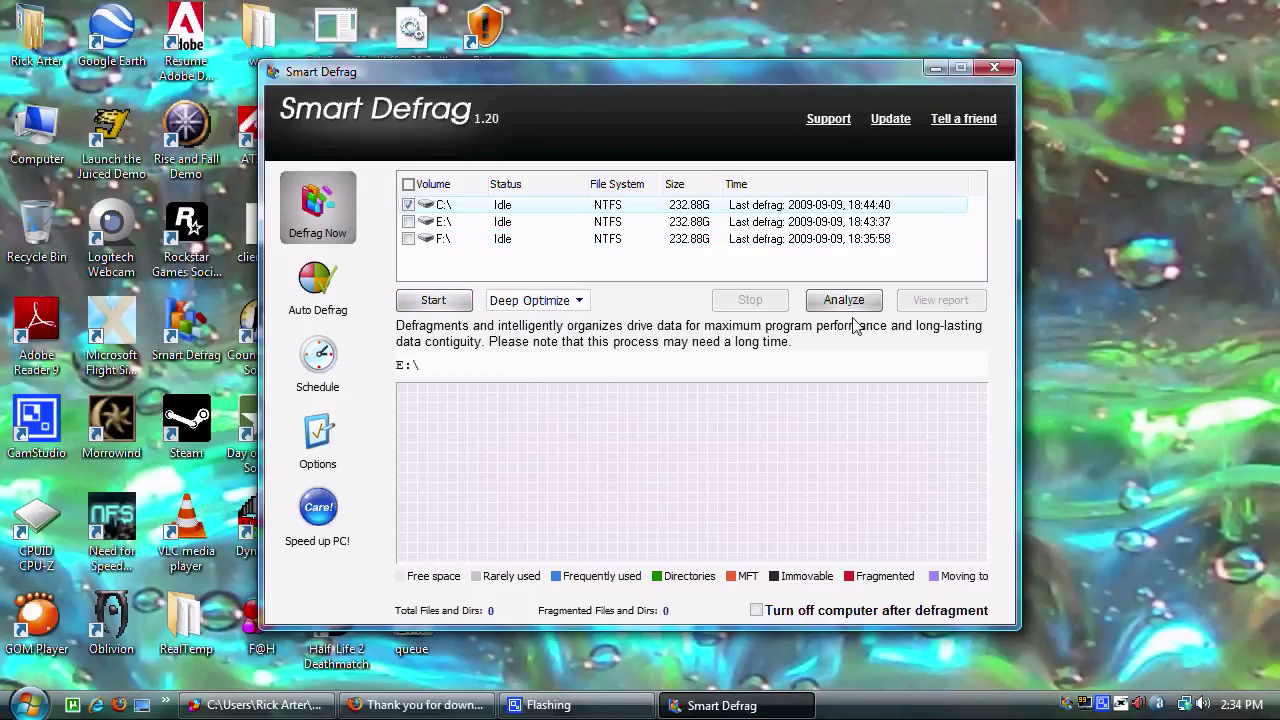
- Analyze the C: drive, finding 2.76% fragmentation across 4502 fragmented files
click(825, 305)
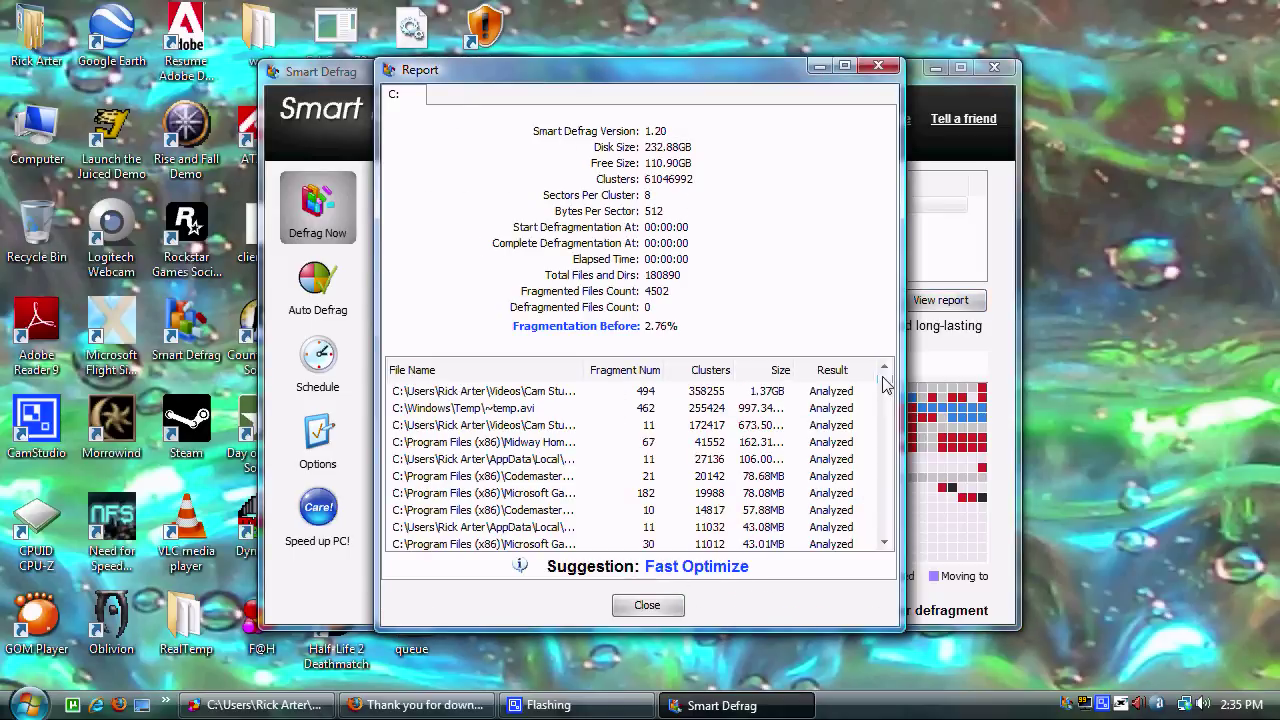
- Scroll to the end of the C: report's file list and close the report
drag(884, 388, 891, 478)
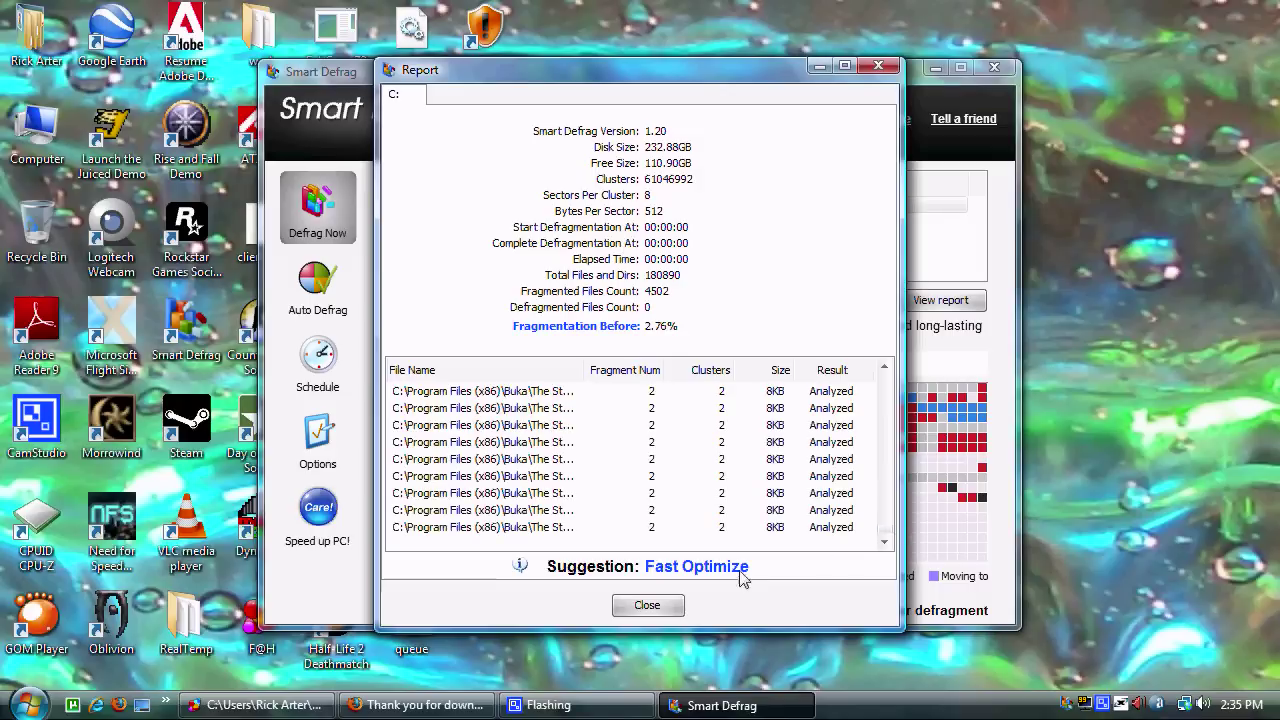
click(645, 607)
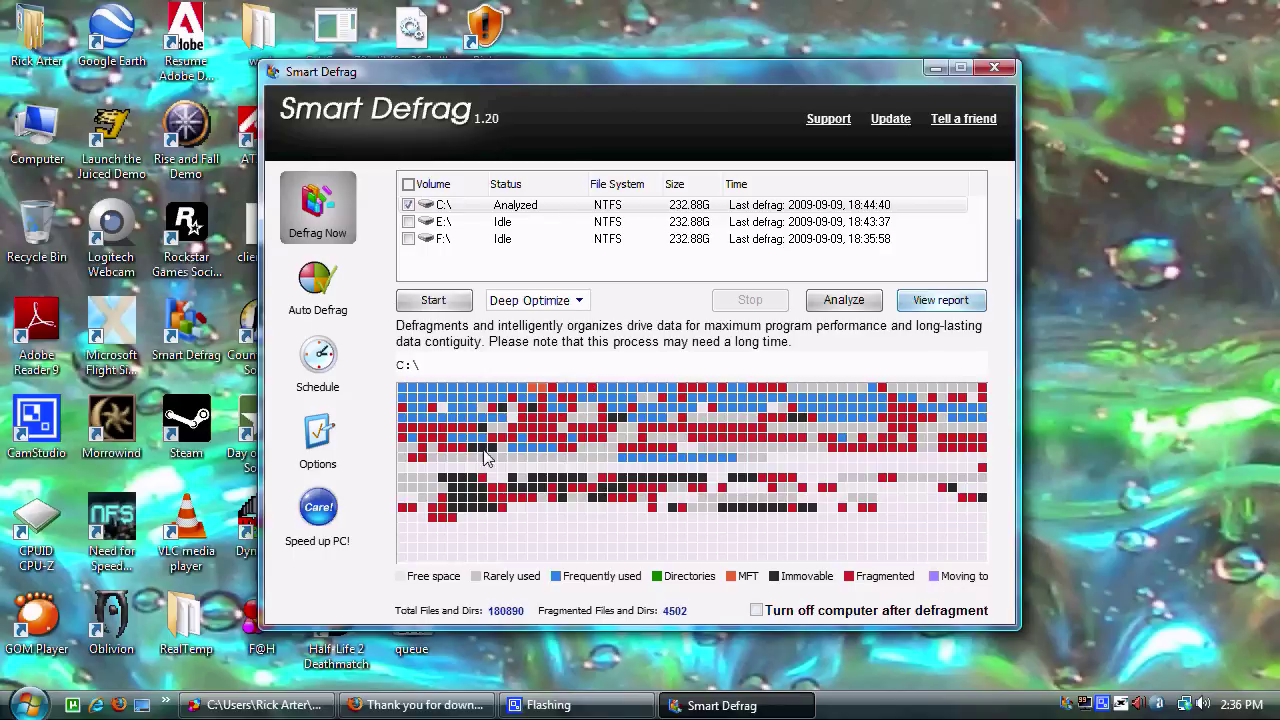
- Keep Auto Defrag on the system volume, disable its 40% resource-usage pause, and view Schedule
click(327, 273)
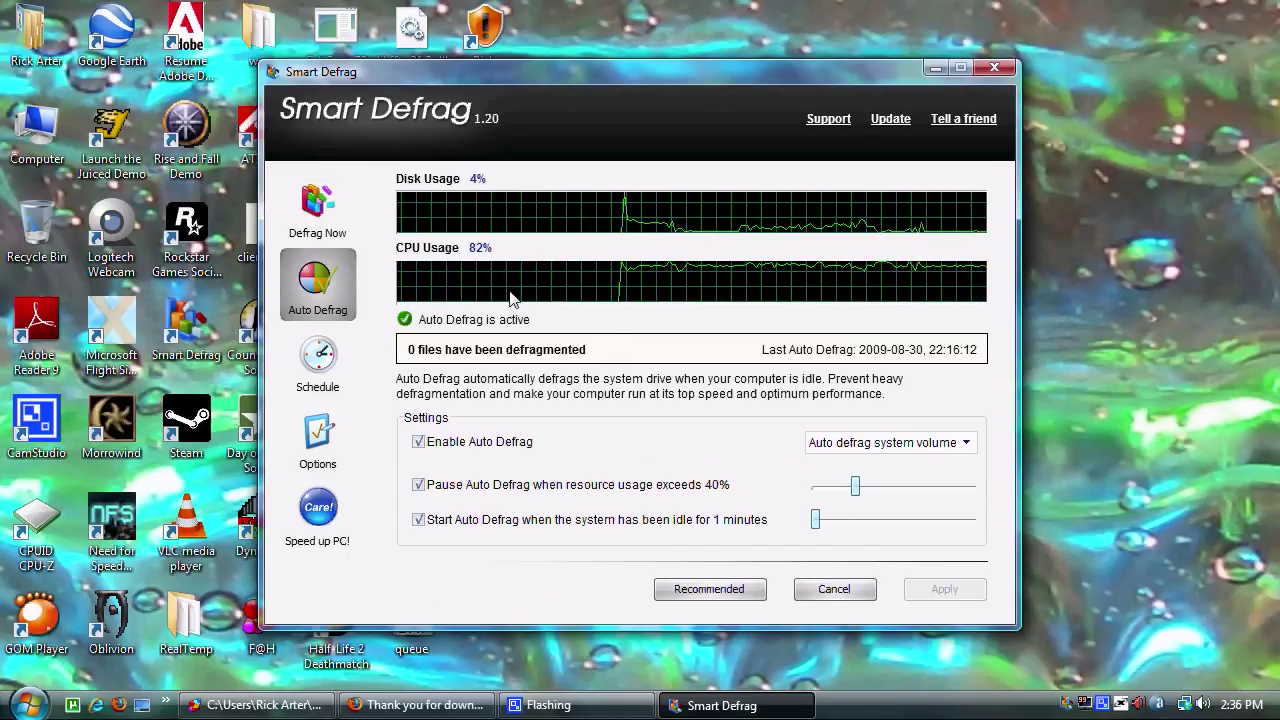
click(965, 443)
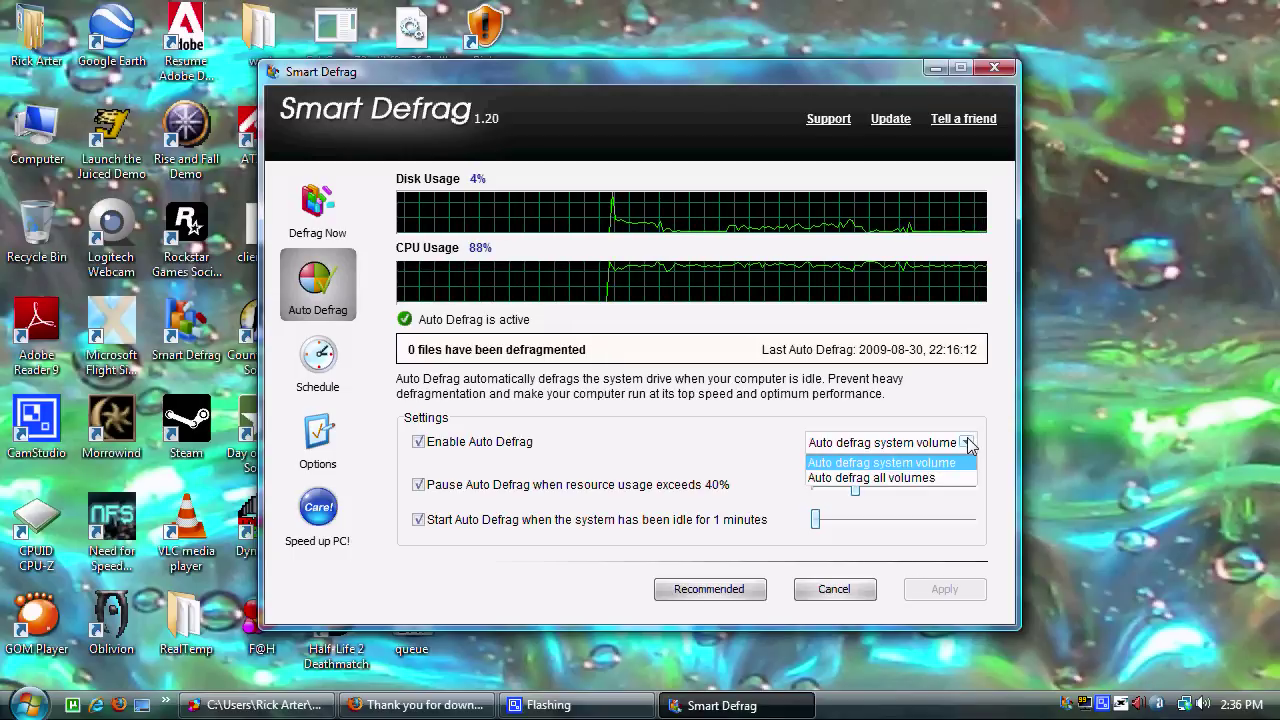
click(968, 445)
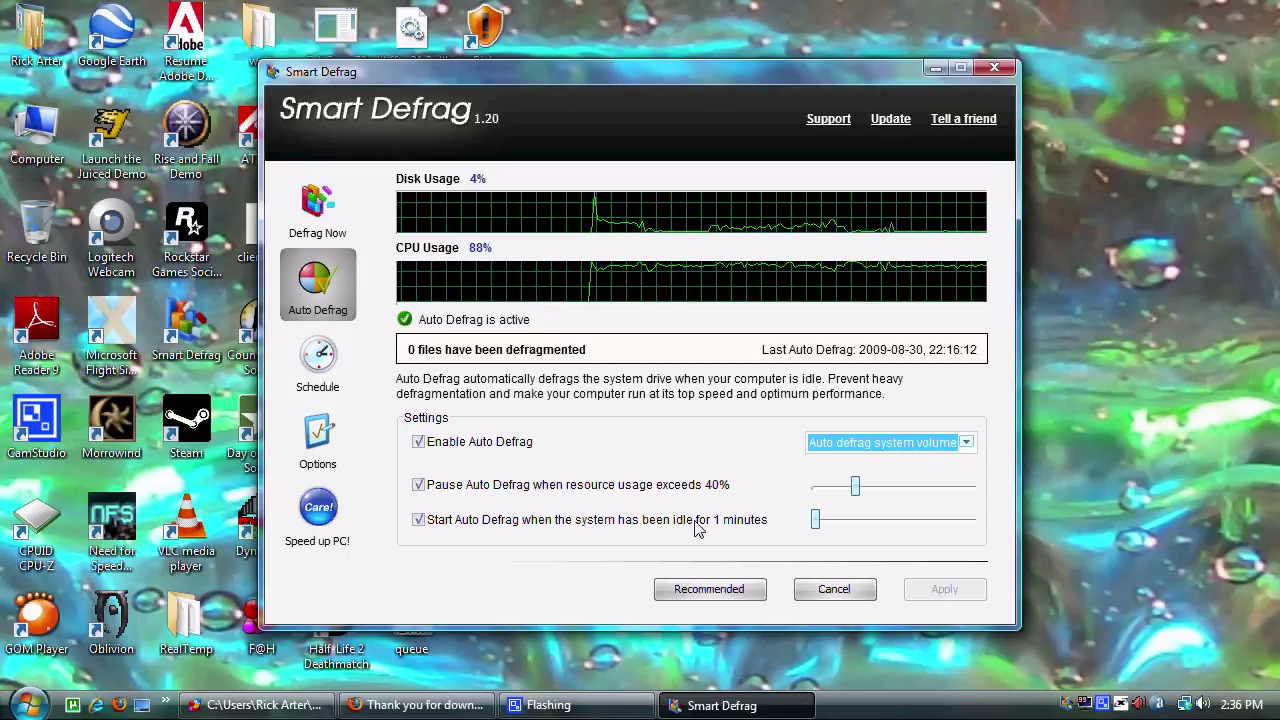
click(418, 485)
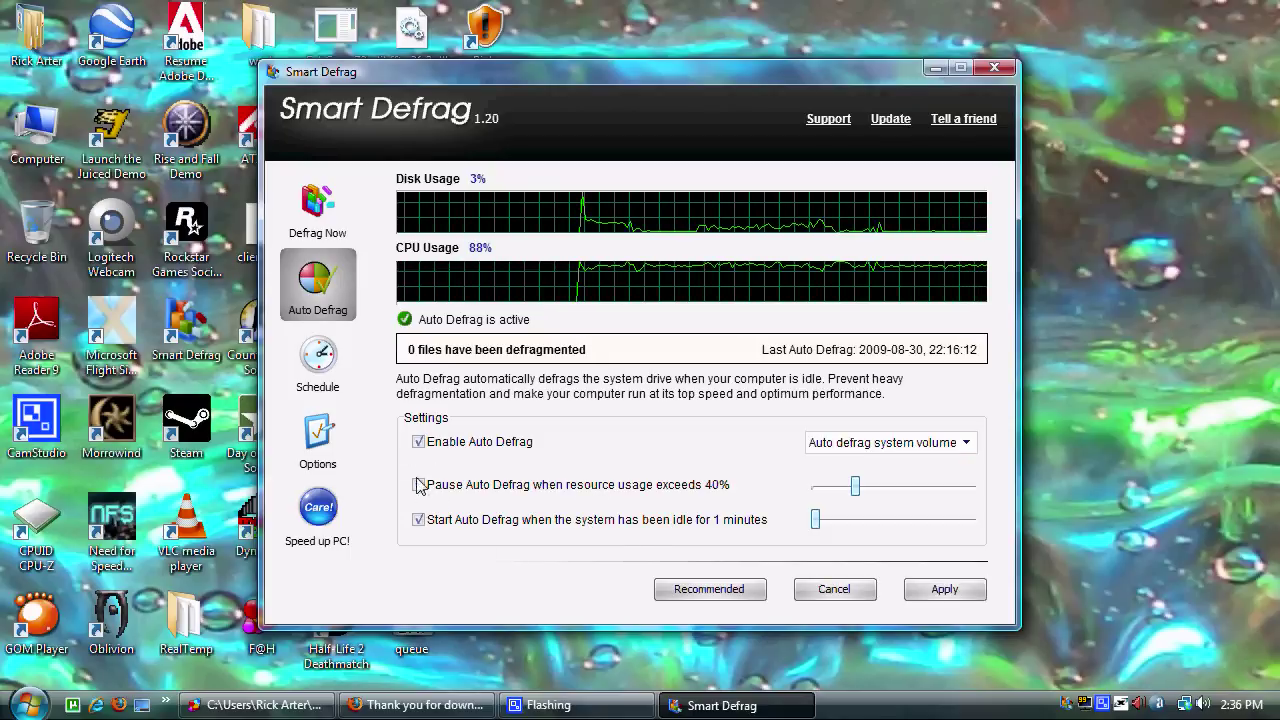
click(418, 442)
click(418, 442)
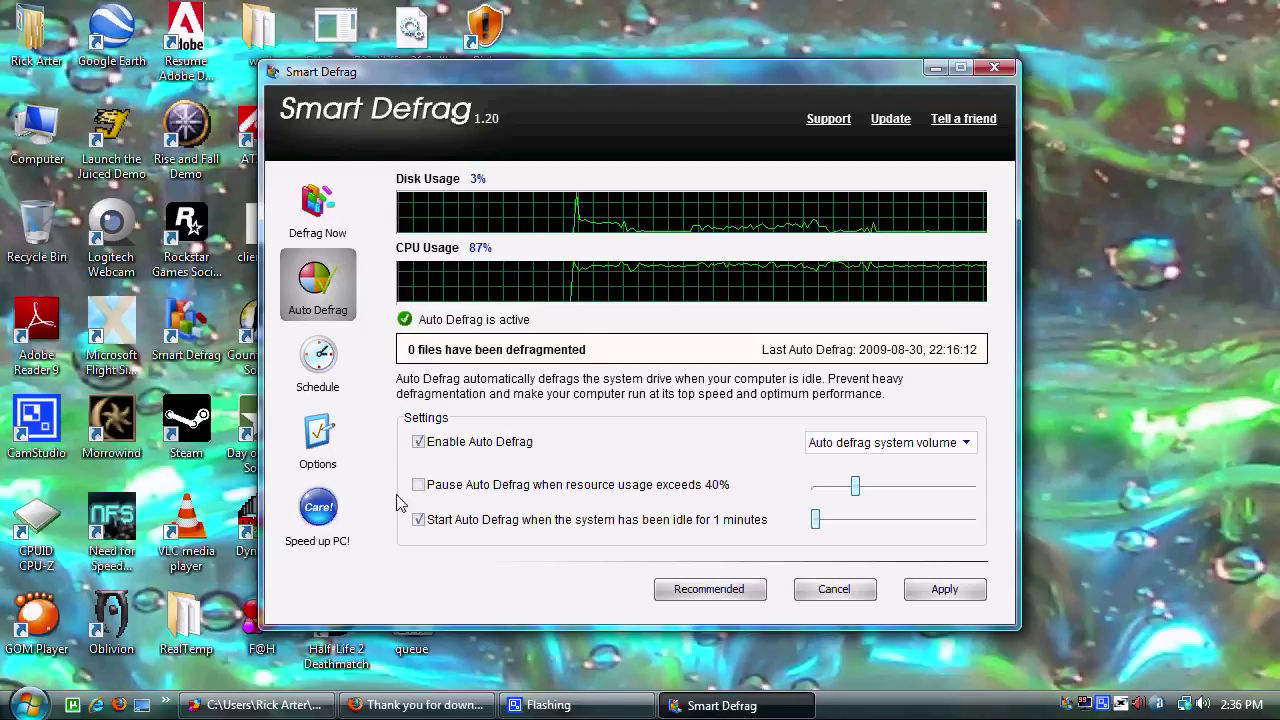
click(318, 385)
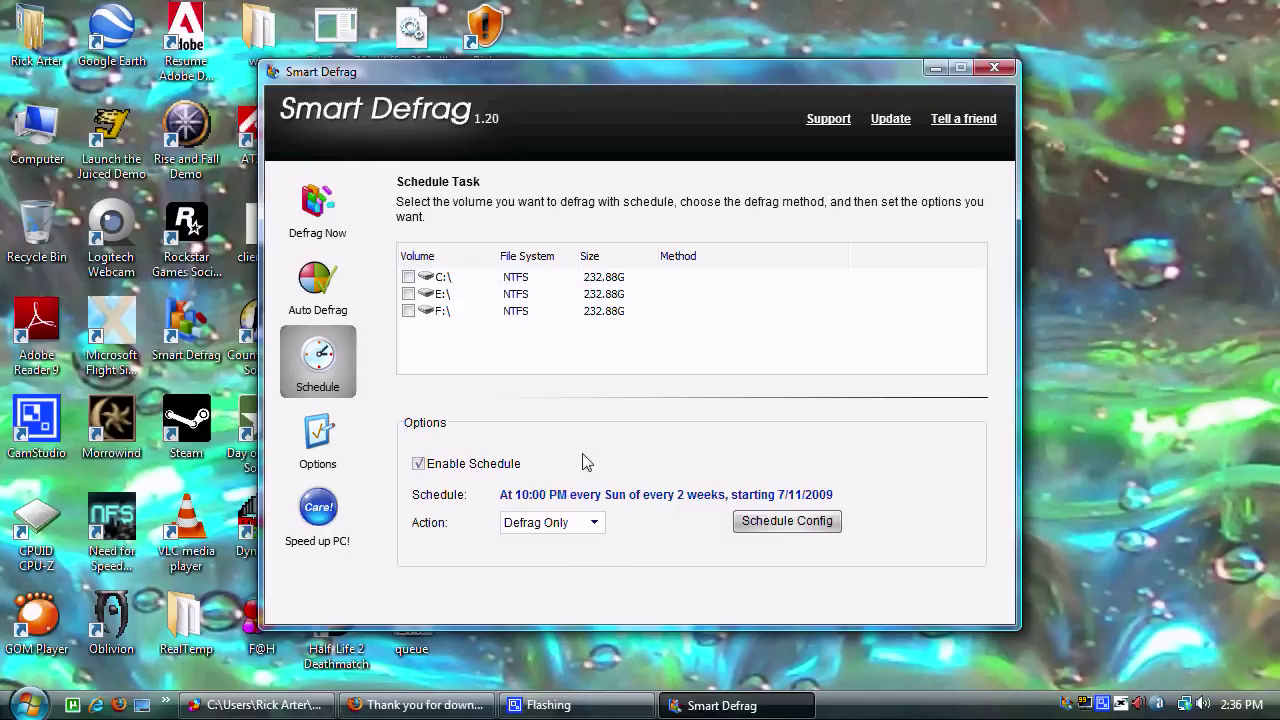
- Review Options, close the Advanced SystemCare page from Speed up PC!, and return to Defrag Now
click(318, 434)
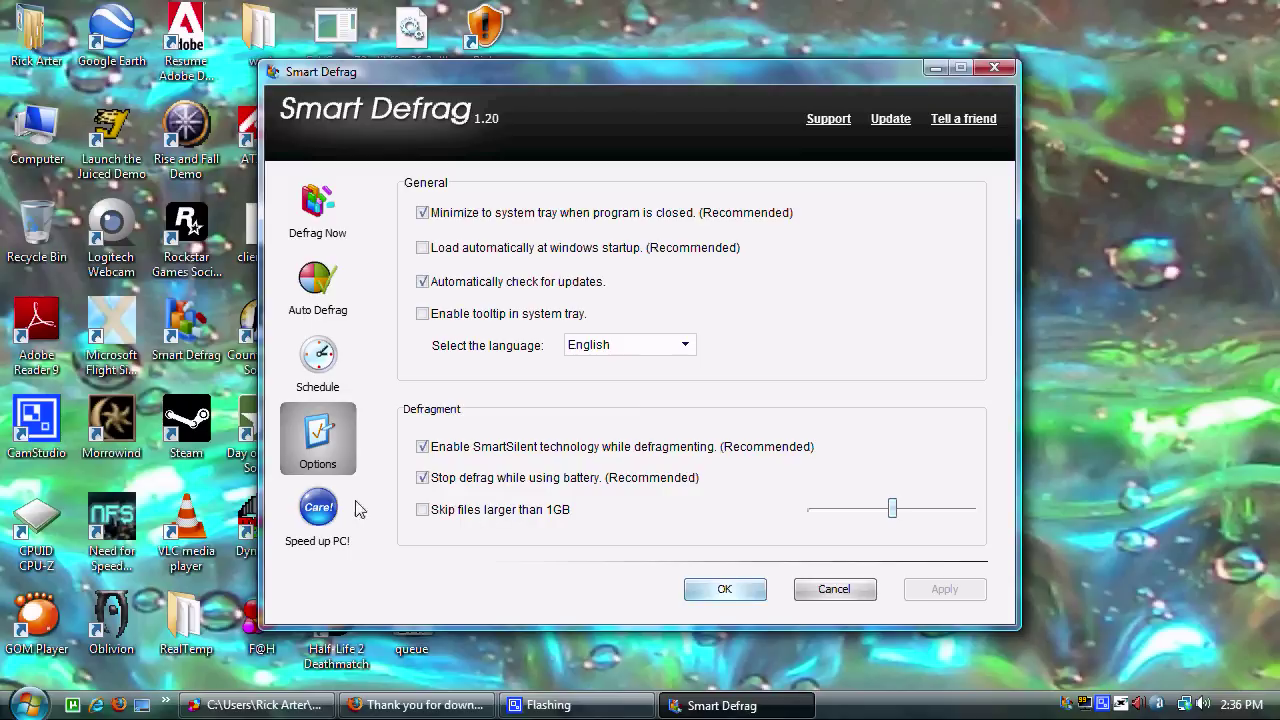
click(320, 515)
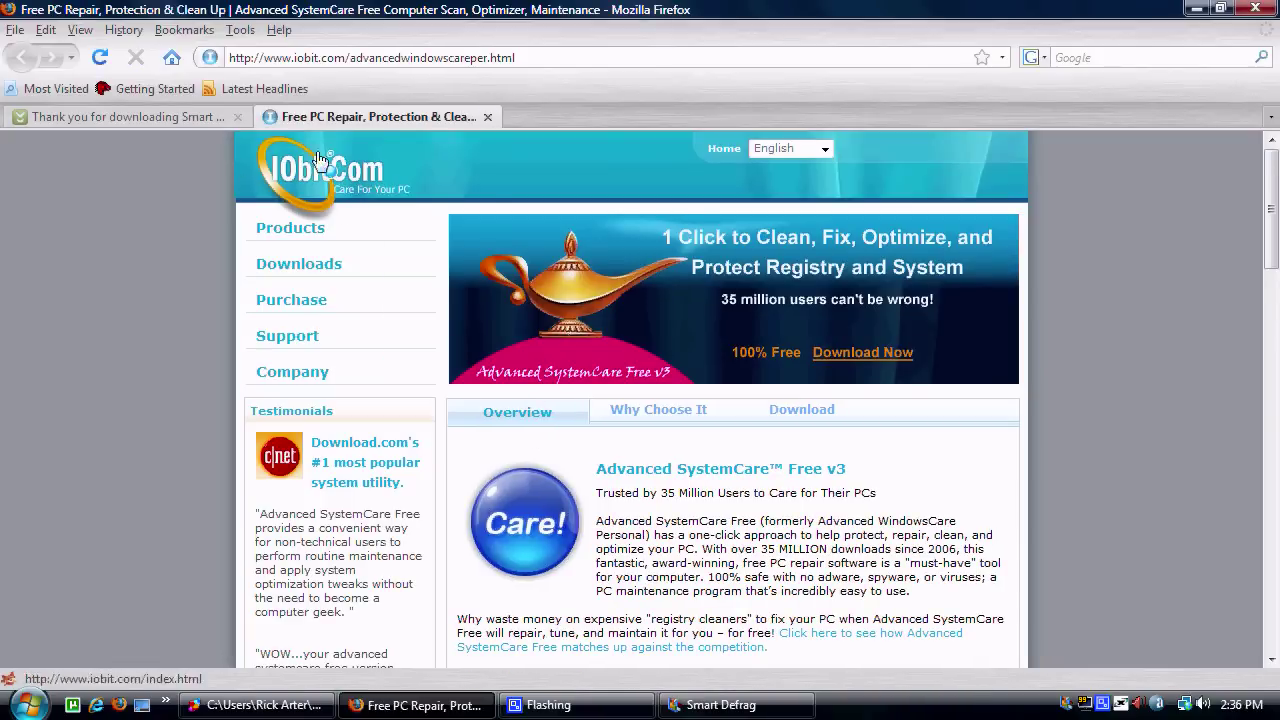
click(488, 117)
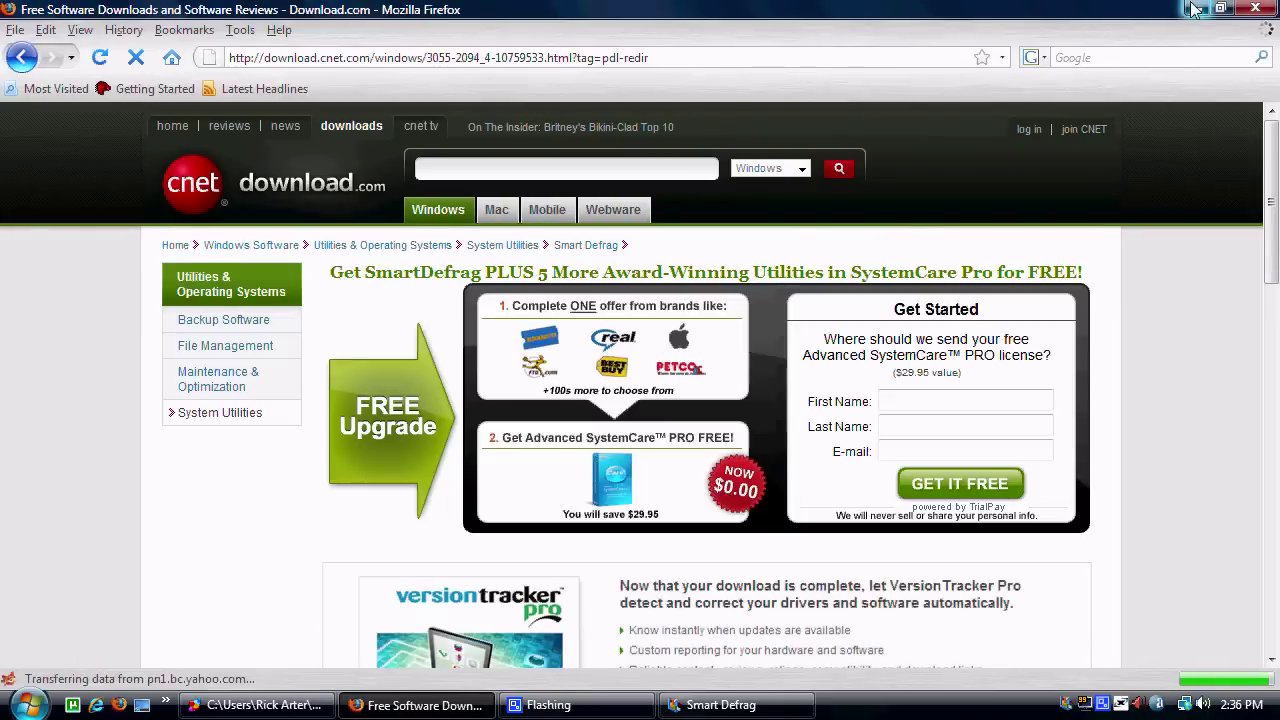
click(1193, 10)
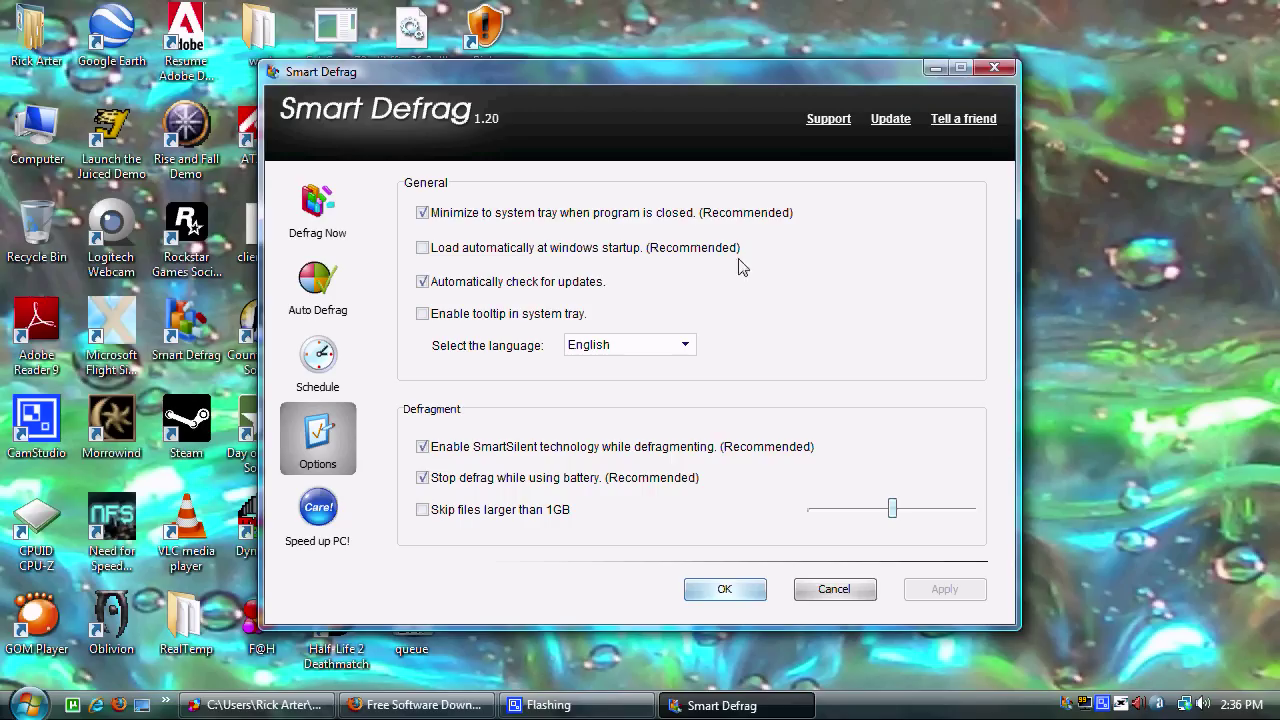
click(318, 203)
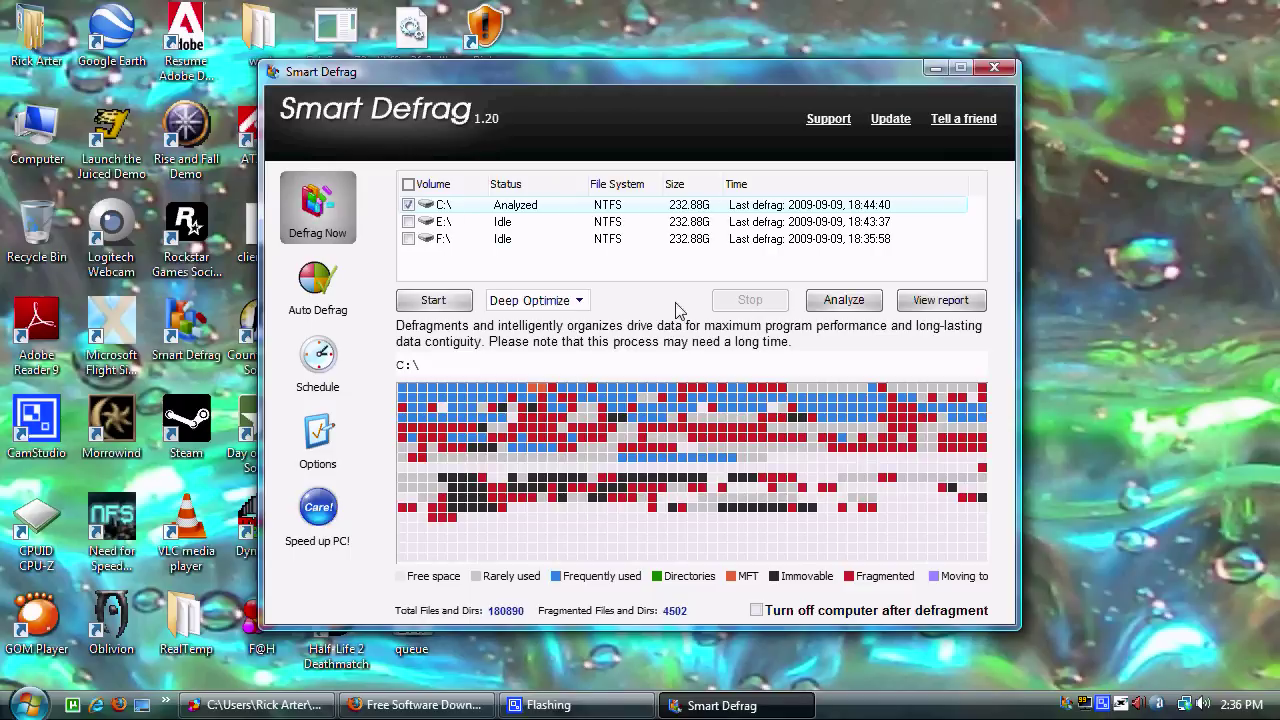